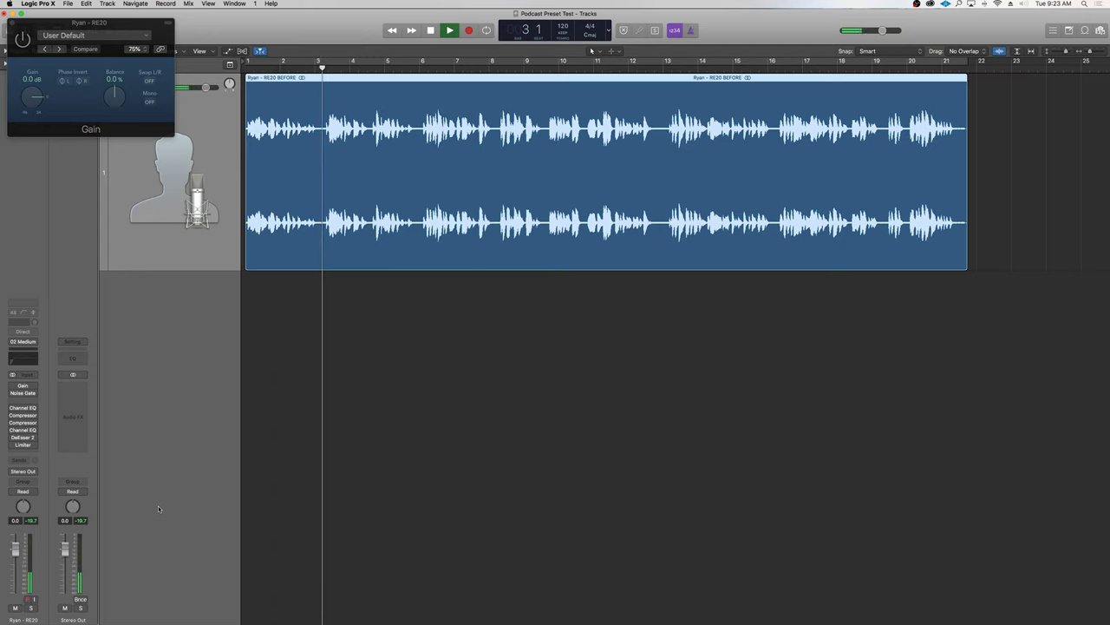
# - Stop playback, adjust the gain in the voice track's Gain plug-in, raising it to +3.0 dB, and close the plug-in
pyautogui.press('space')
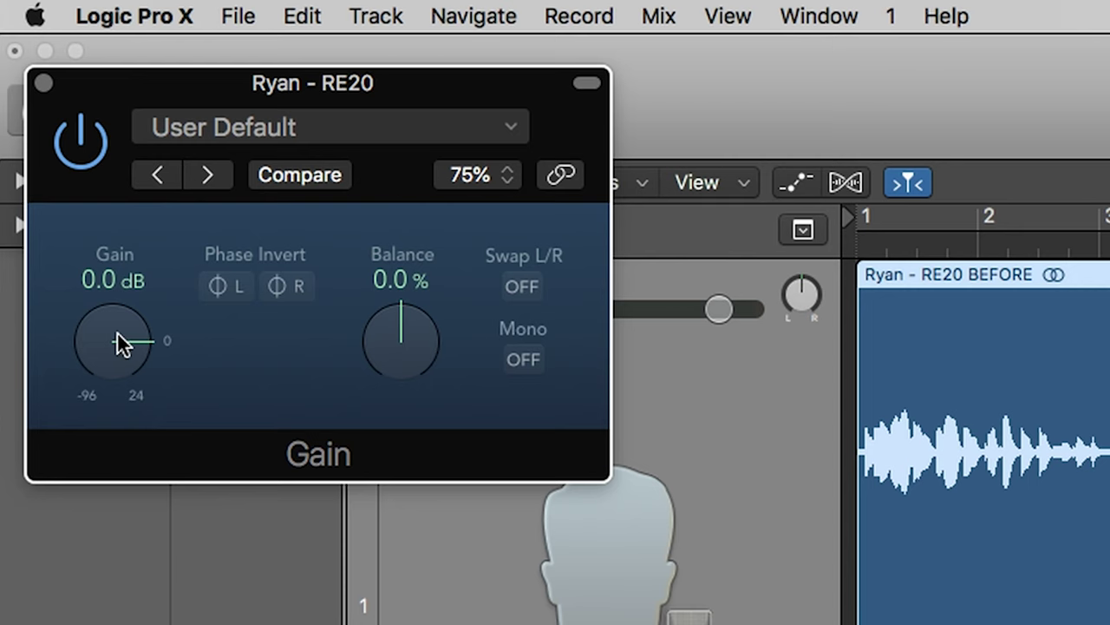
pyautogui.moveTo(99, 344); pyautogui.dragTo(99, 331)
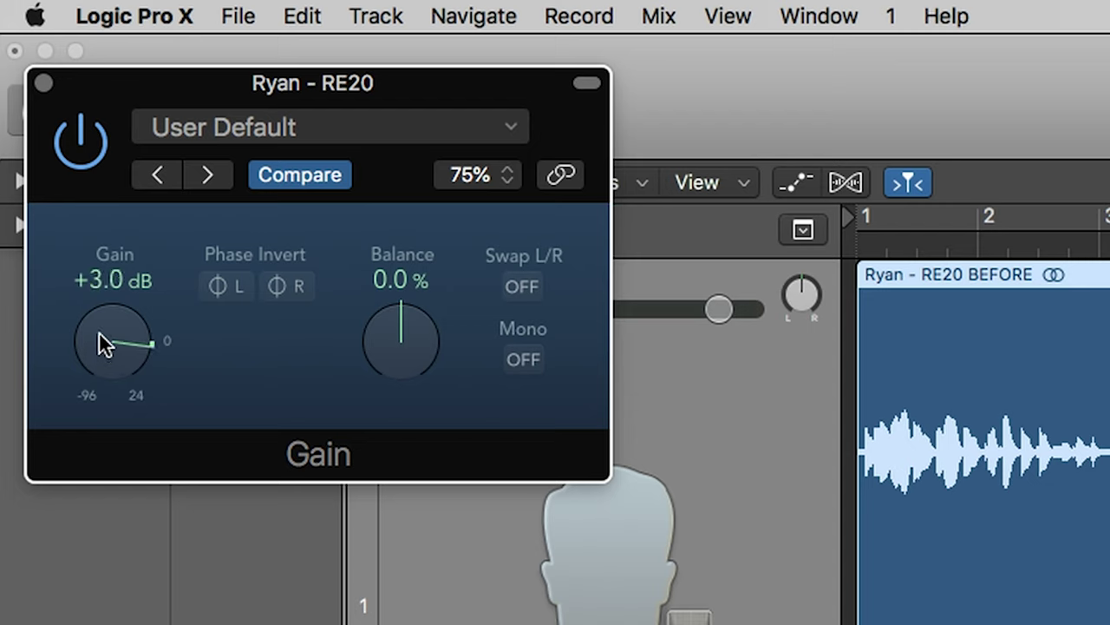
pyautogui.moveTo(117, 376); pyautogui.dragTo(95, 368)
pyautogui.click(44, 83)
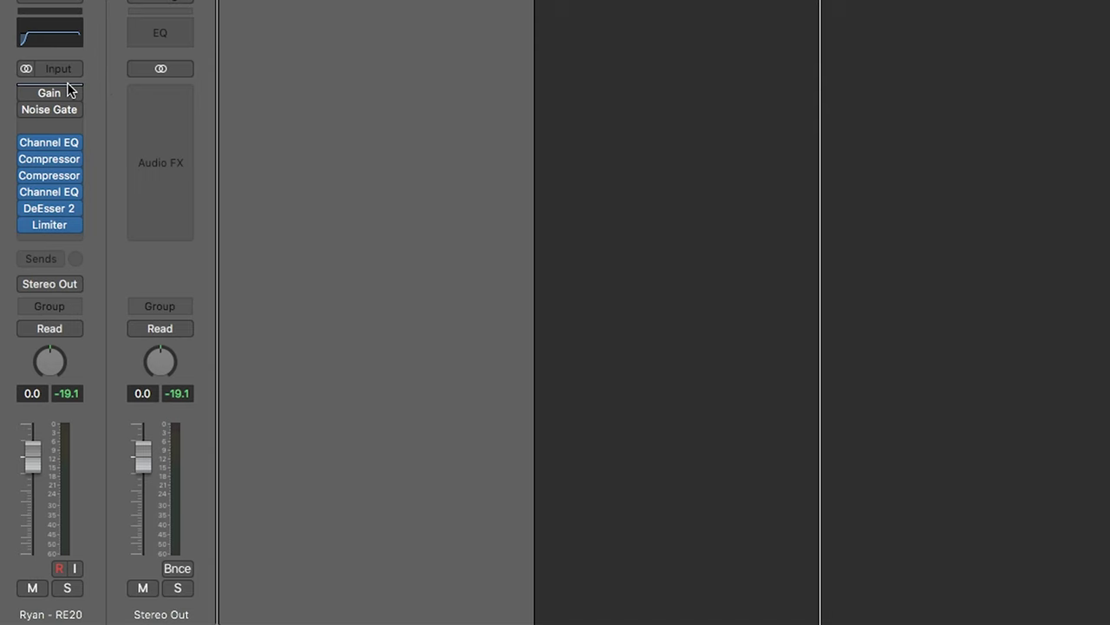
# - Examine the settings of the first Channel EQ and the first Compressor on the voice track
pyautogui.moveTo(54, 96)
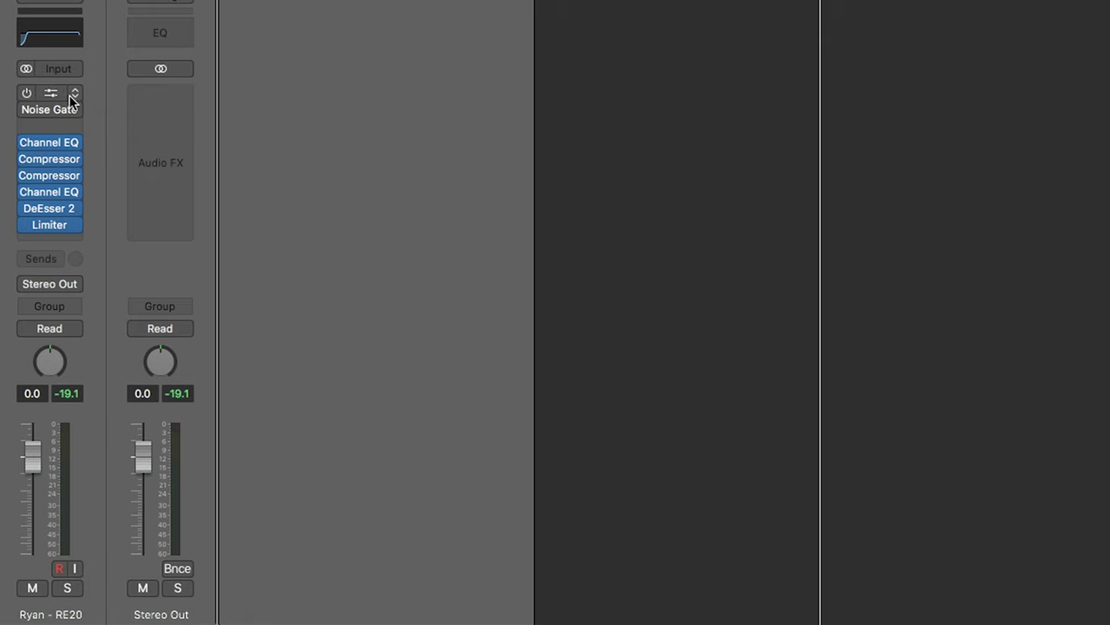
pyautogui.moveTo(73, 141)
pyautogui.click(52, 142)
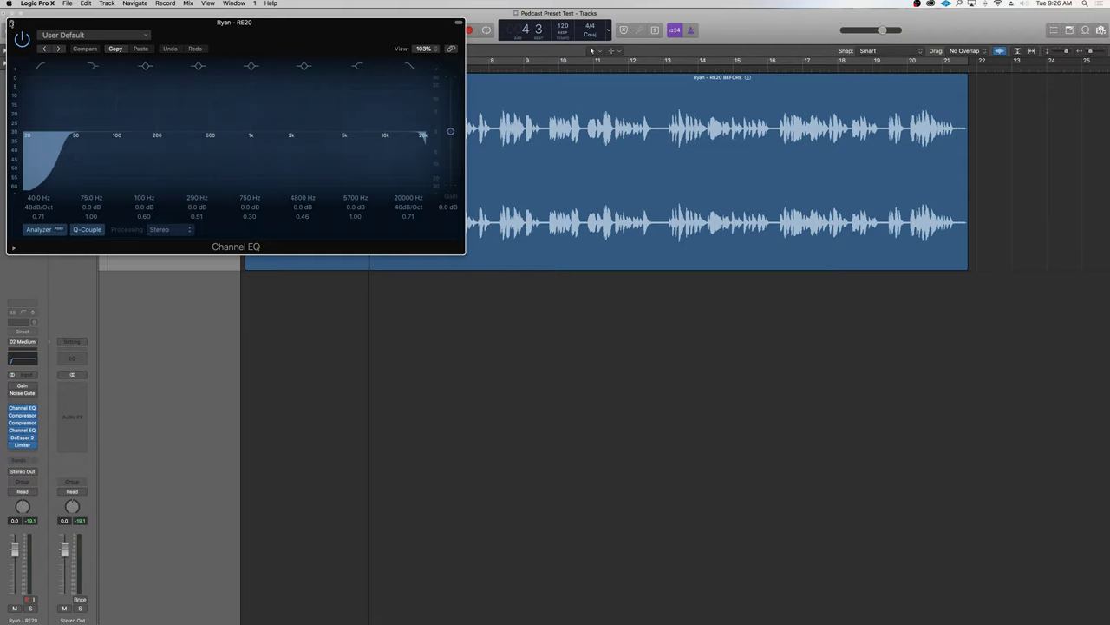
pyautogui.click(18, 54)
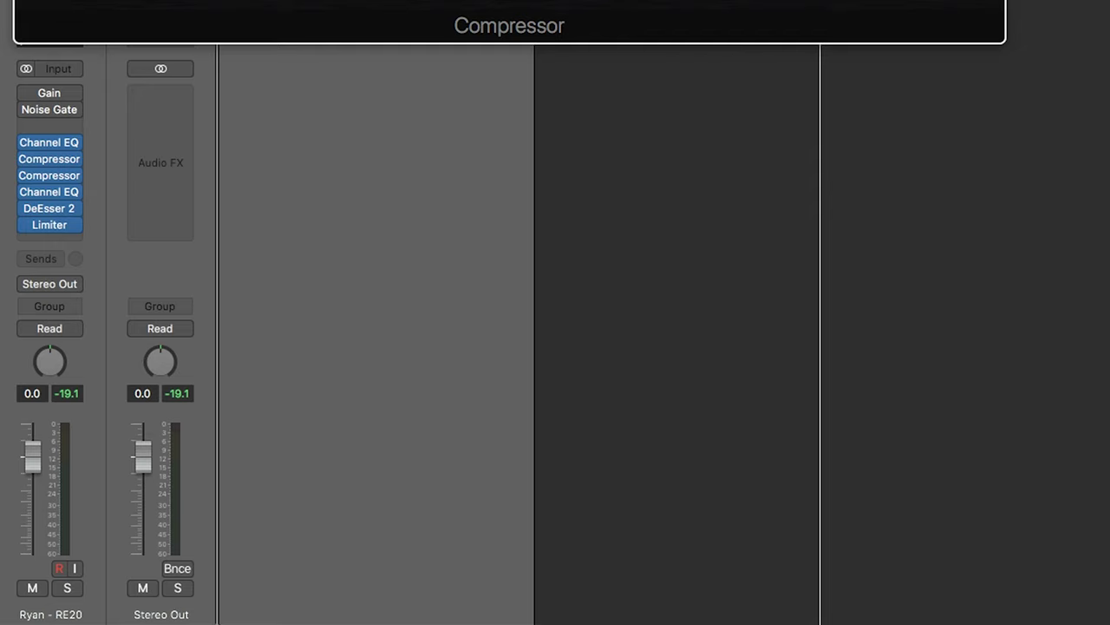
pyautogui.press('super+w')
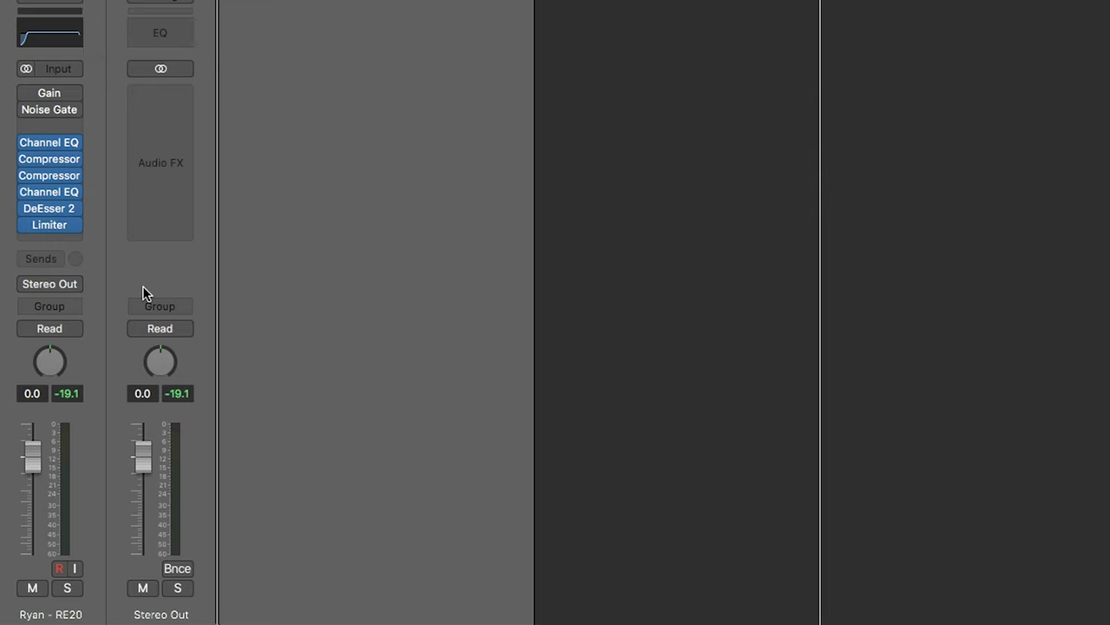
# - Examine the second Compressor's threshold, ratio and make-up settings, and open the second Channel EQ for review
pyautogui.click(51, 177)
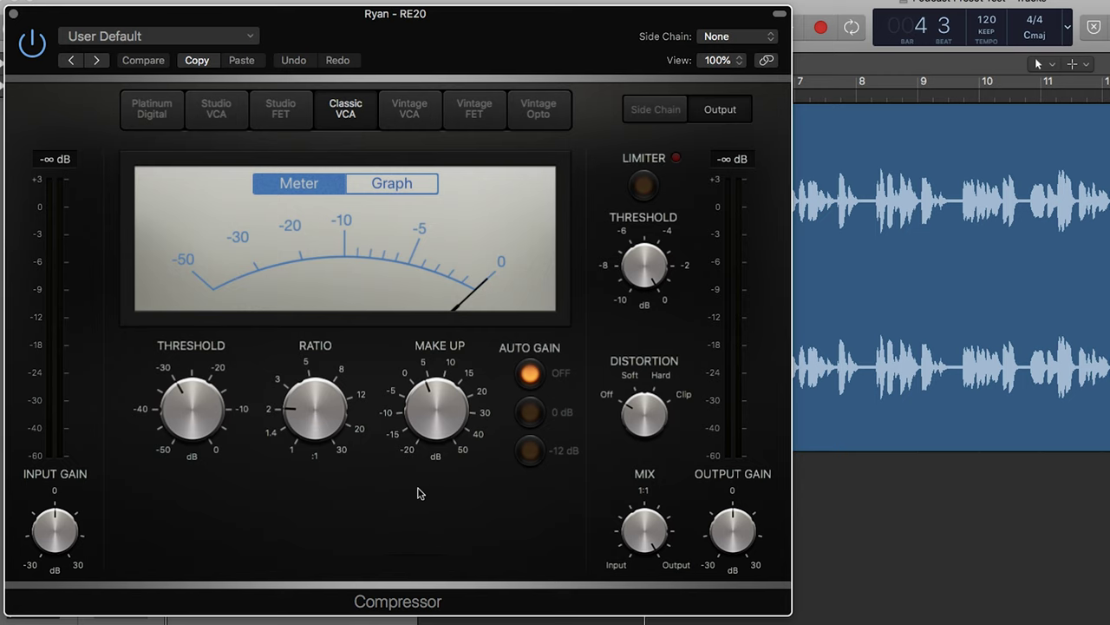
pyautogui.moveTo(309, 408)
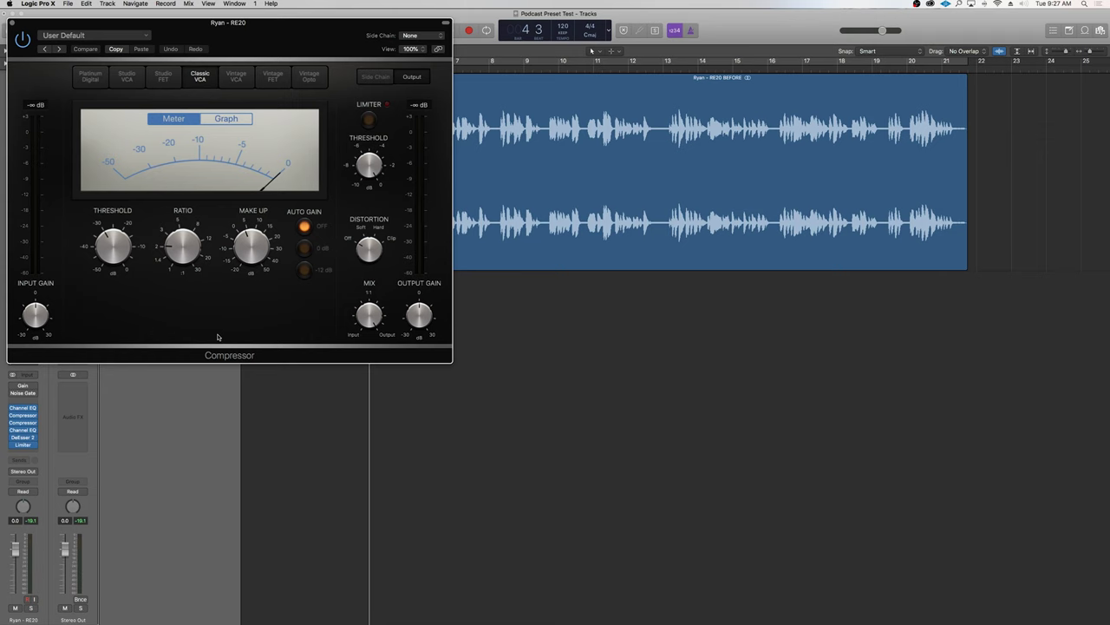
pyautogui.press('super+w')
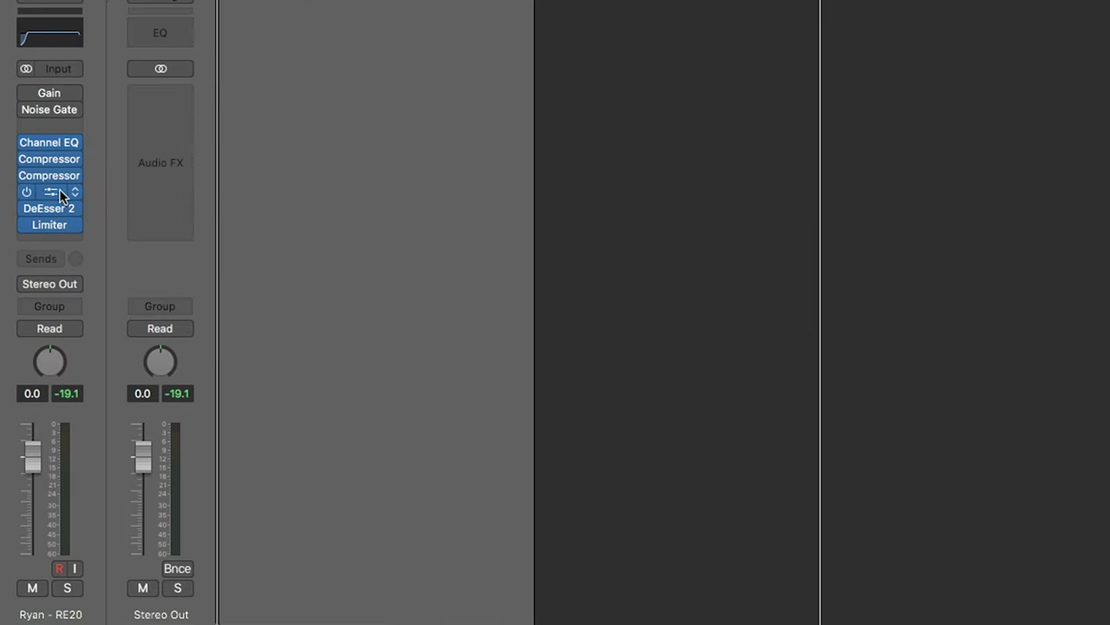
pyautogui.click(49, 192)
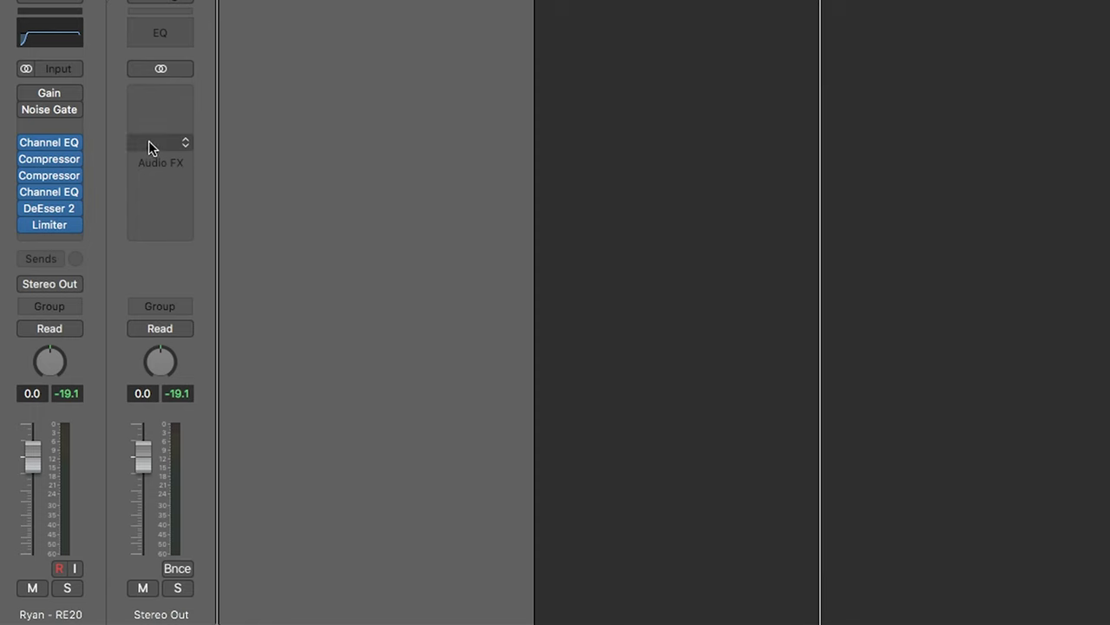
pyautogui.moveTo(47, 208)
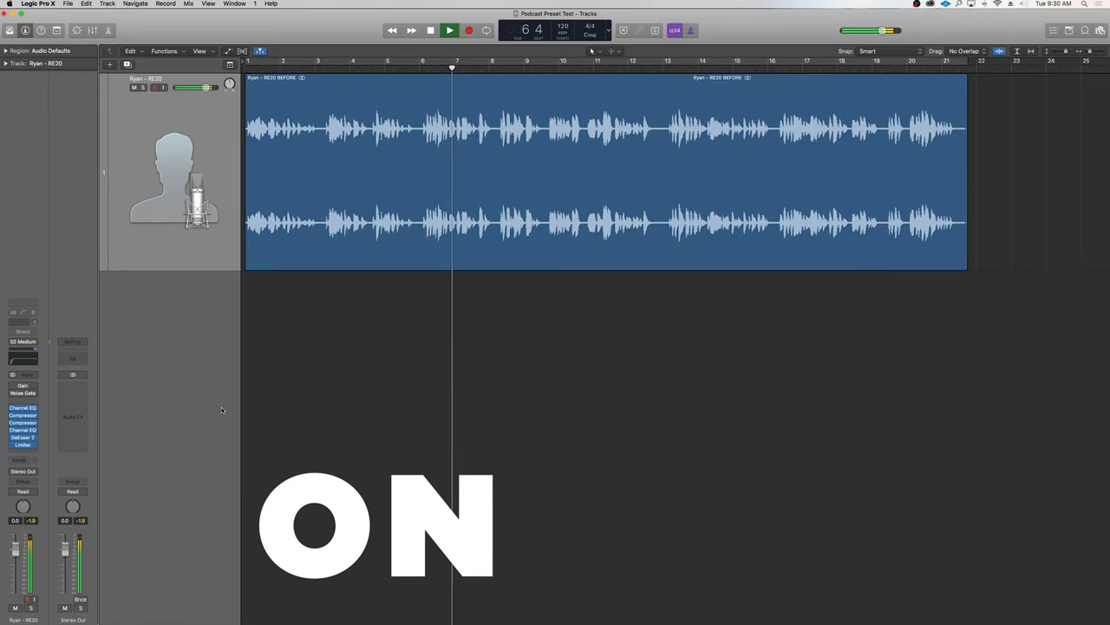
# - Bypass the plug-ins from the first Channel EQ through the Limiter and play the unprocessed voice from about bar 6
pyautogui.press('space')
pyautogui.moveTo(12, 408); pyautogui.dragTo(12, 445)
pyautogui.click(420, 69)
pyautogui.press('space')
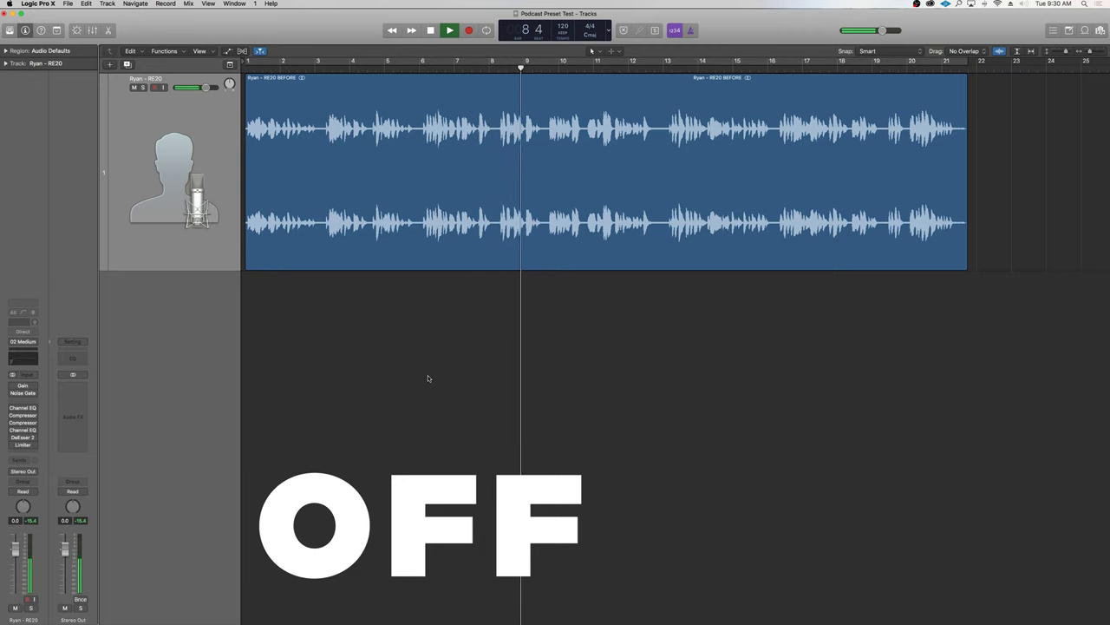
# - Switch the plug-ins from the first Channel EQ through the Limiter back on and play the processed voice from about bar 8
pyautogui.press('space')
pyautogui.moveTo(13, 409); pyautogui.dragTo(13, 445)
pyautogui.click(503, 64)
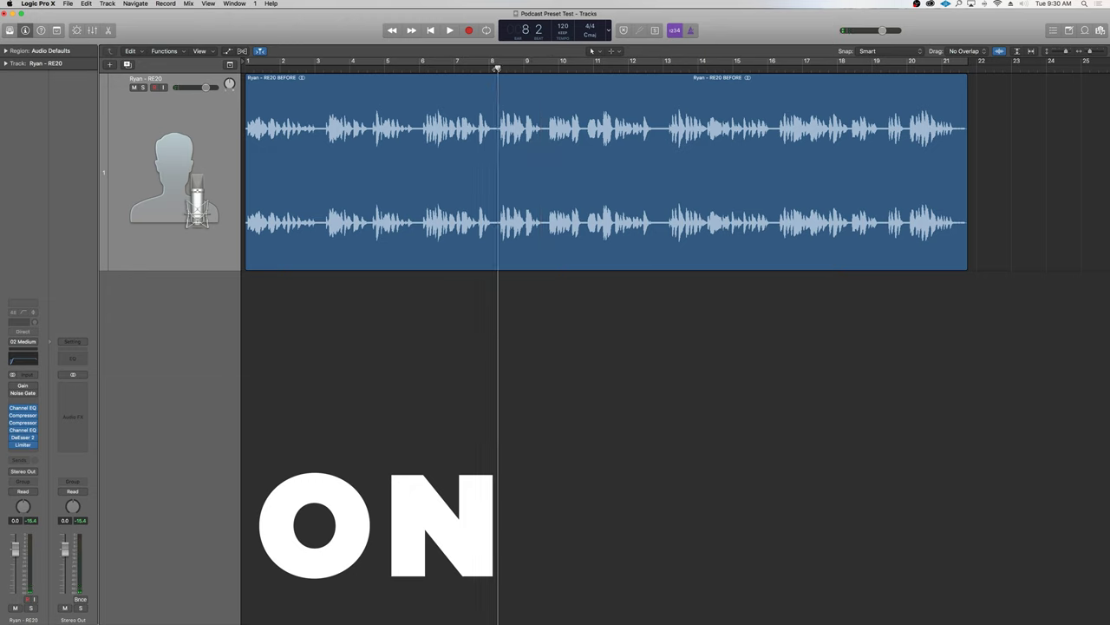
pyautogui.press('space')
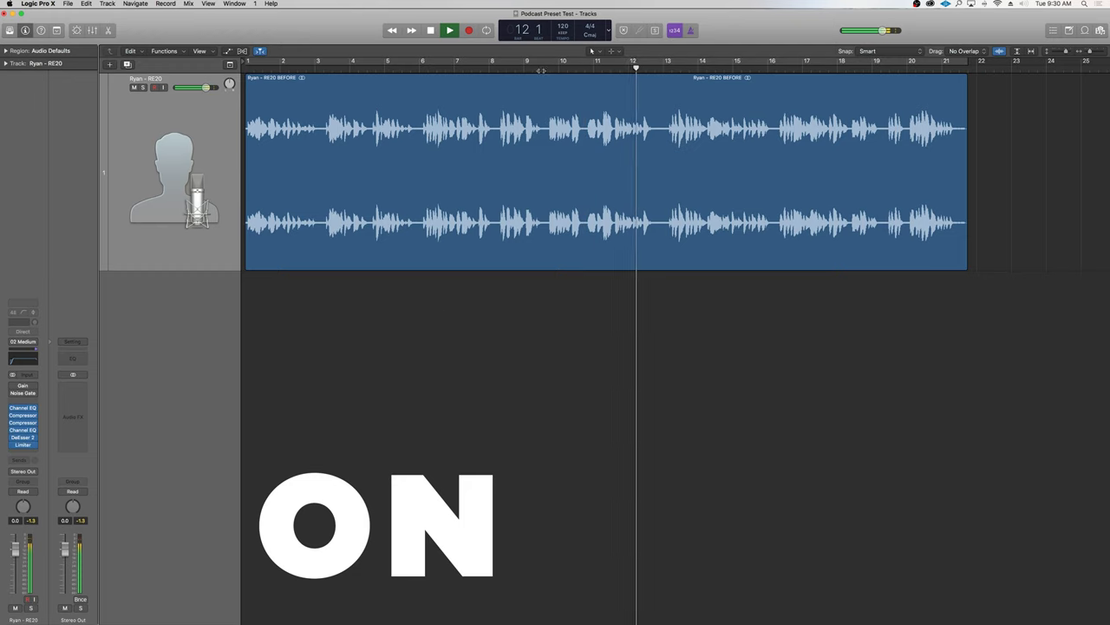
# - Bypass the Channel EQ through Limiter chain, play the voice from about bar 9 for comparison, and switch the plug-ins back on
pyautogui.press('space')
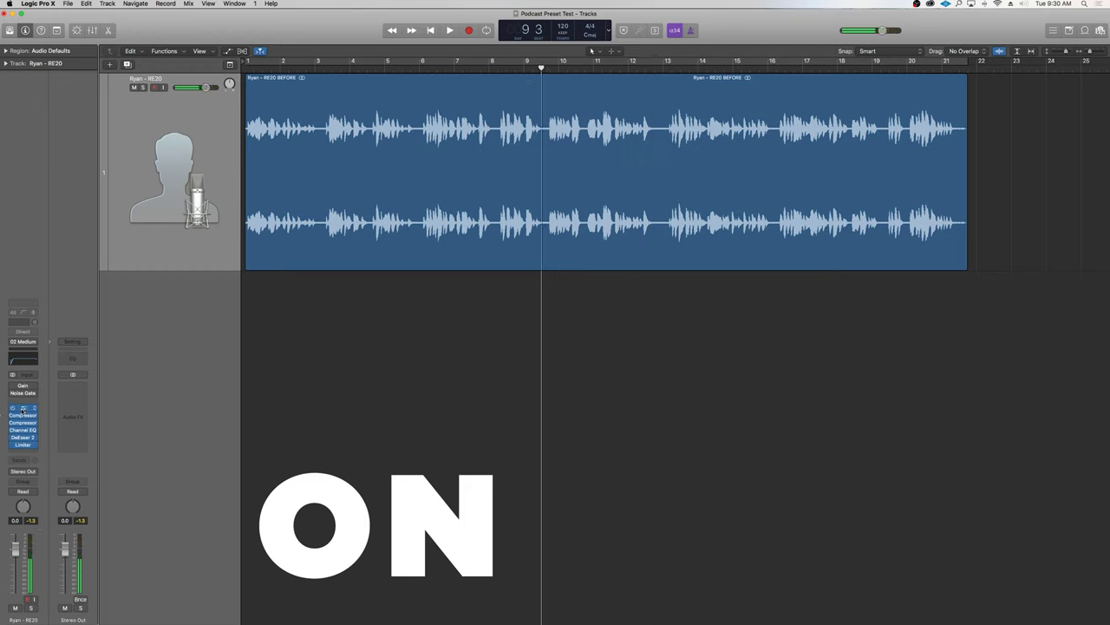
pyautogui.click(13, 408)
pyautogui.press('space')
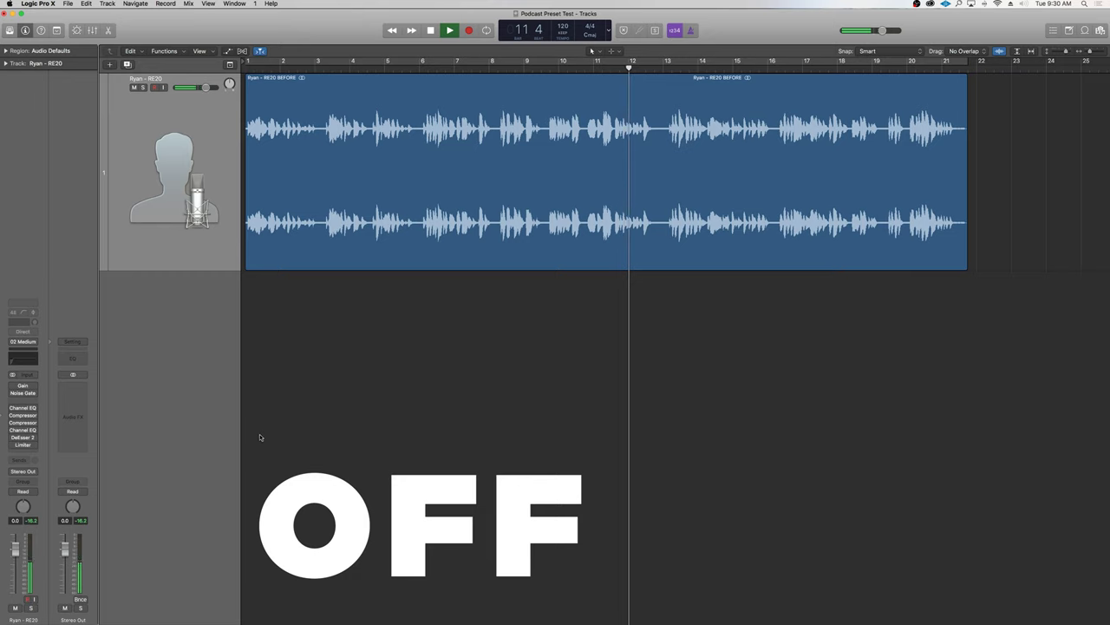
pyautogui.press('space')
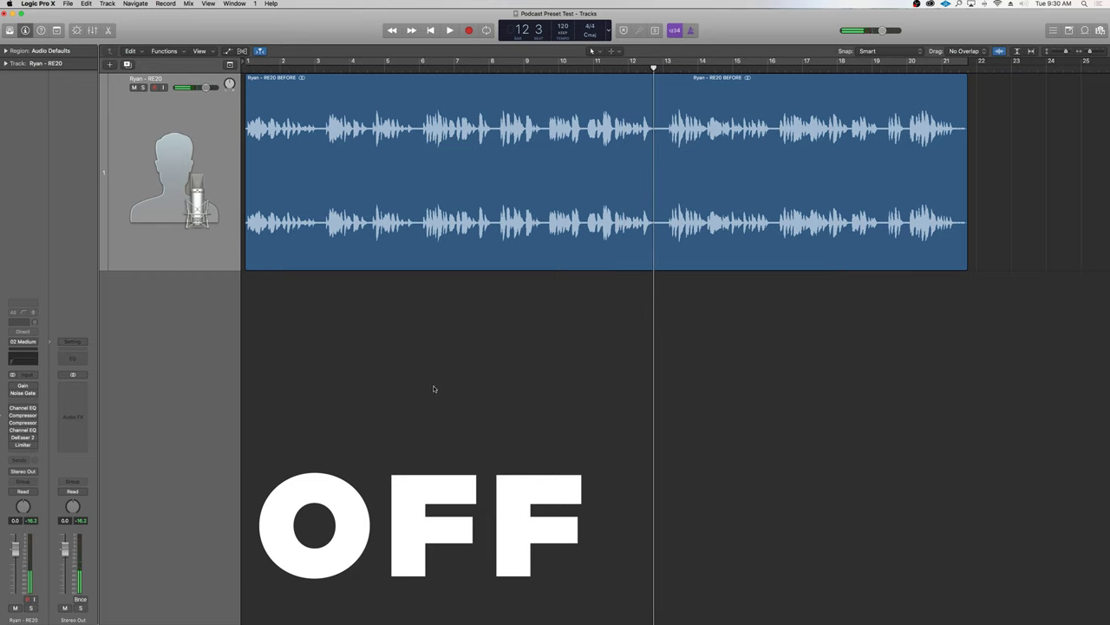
pyautogui.moveTo(12, 408); pyautogui.dragTo(13, 445)
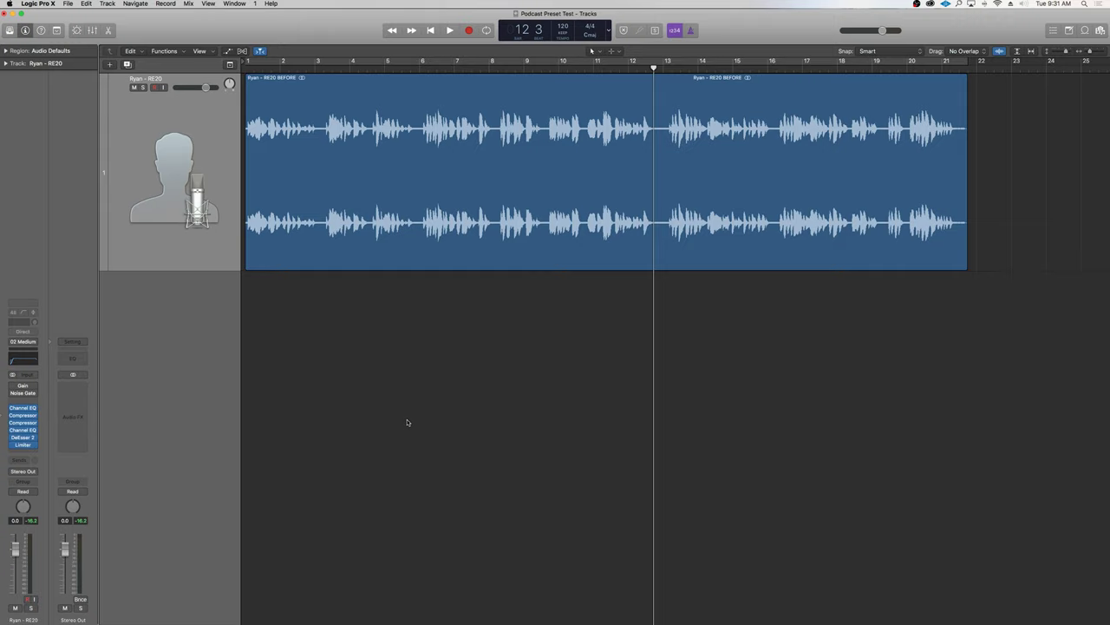
# - Browse the male Podcast Voice settings for the channel strip, and choose 02 Mid Voice from the male presets in GarageBand
pyautogui.click(22, 341)
pyautogui.moveTo(116, 570)
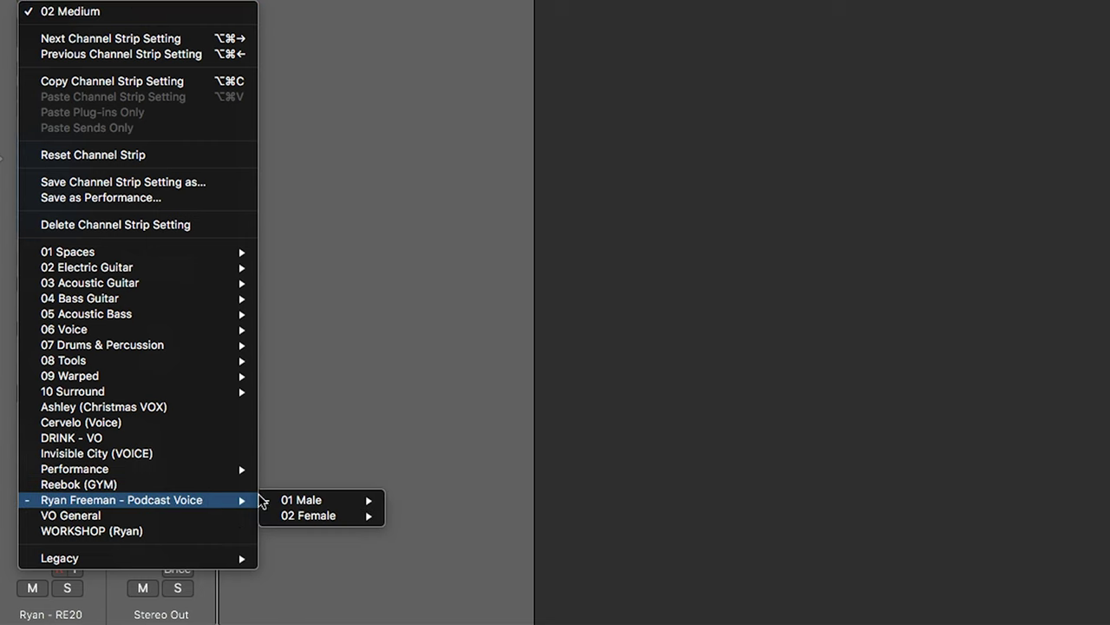
pyautogui.moveTo(335, 499)
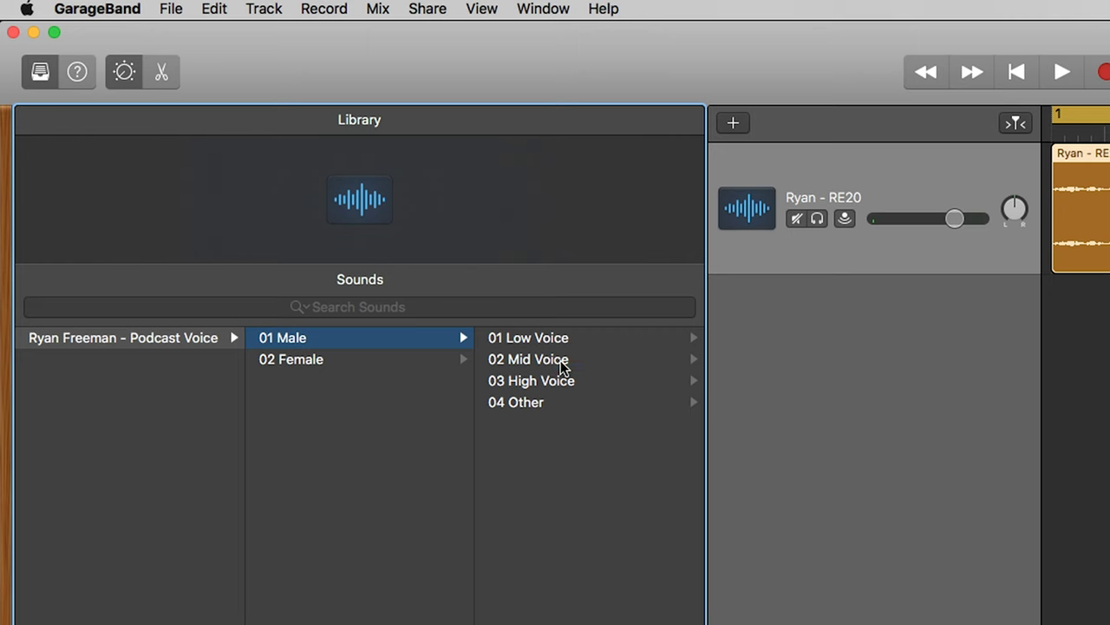
pyautogui.click(561, 360)
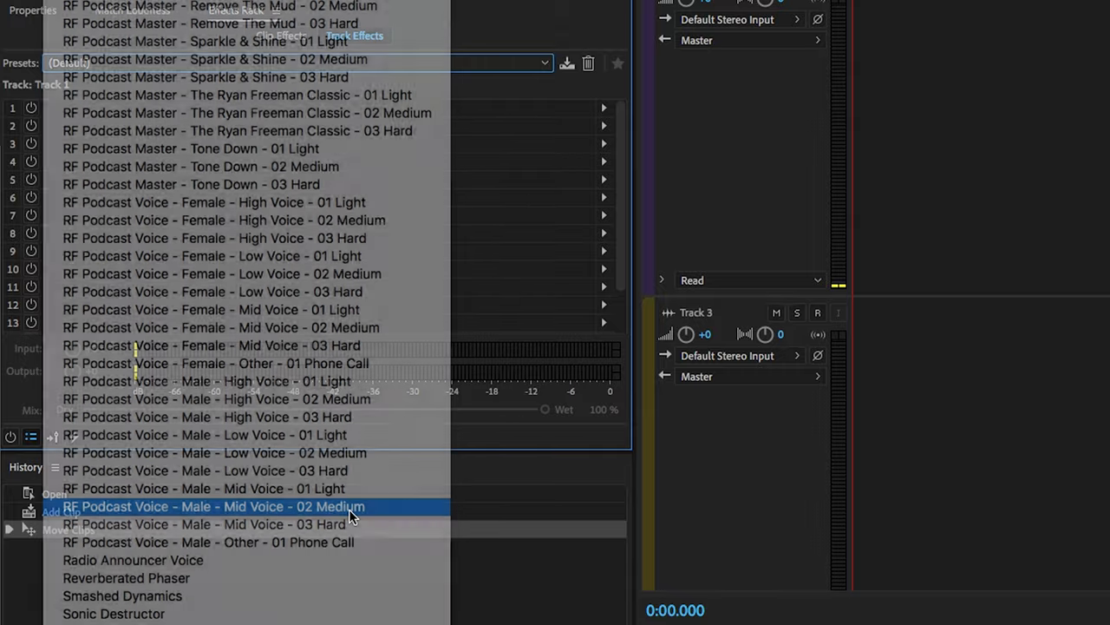
# - Choose the RF Podcast Voice - Male - Mid Voice - 02 Medium preset in Audition and the Male Voice - 02 Medium macro in Audacity
pyautogui.click(351, 510)
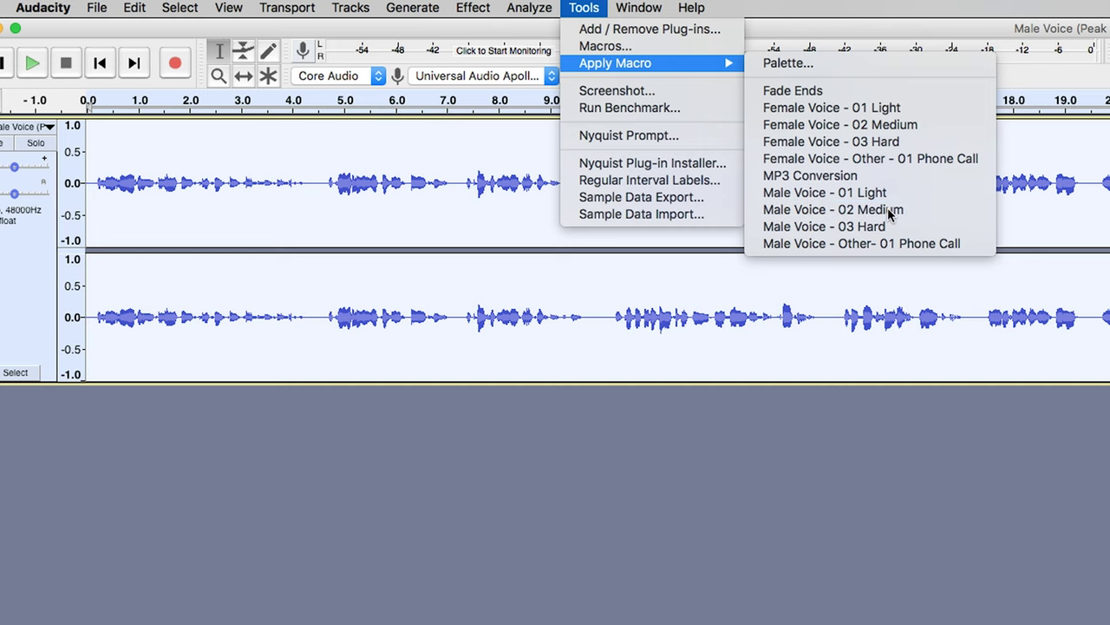
pyautogui.click(887, 211)
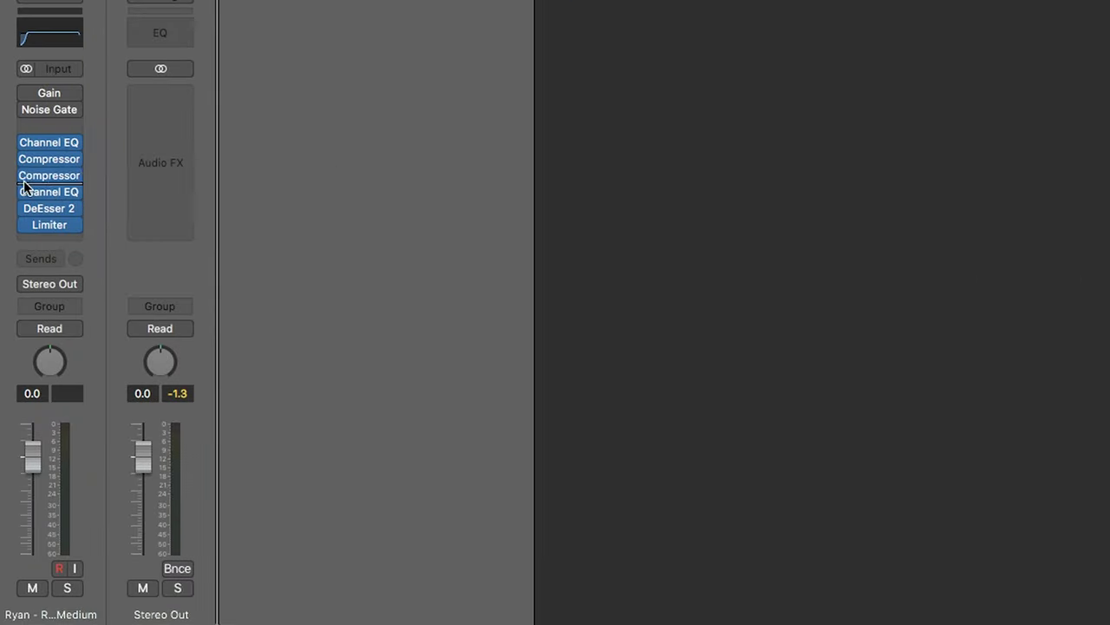
# - In Logic Pro X, bypass the second Compressor on the voice track and toggle the first Compressor's bypass
pyautogui.click(12, 422)
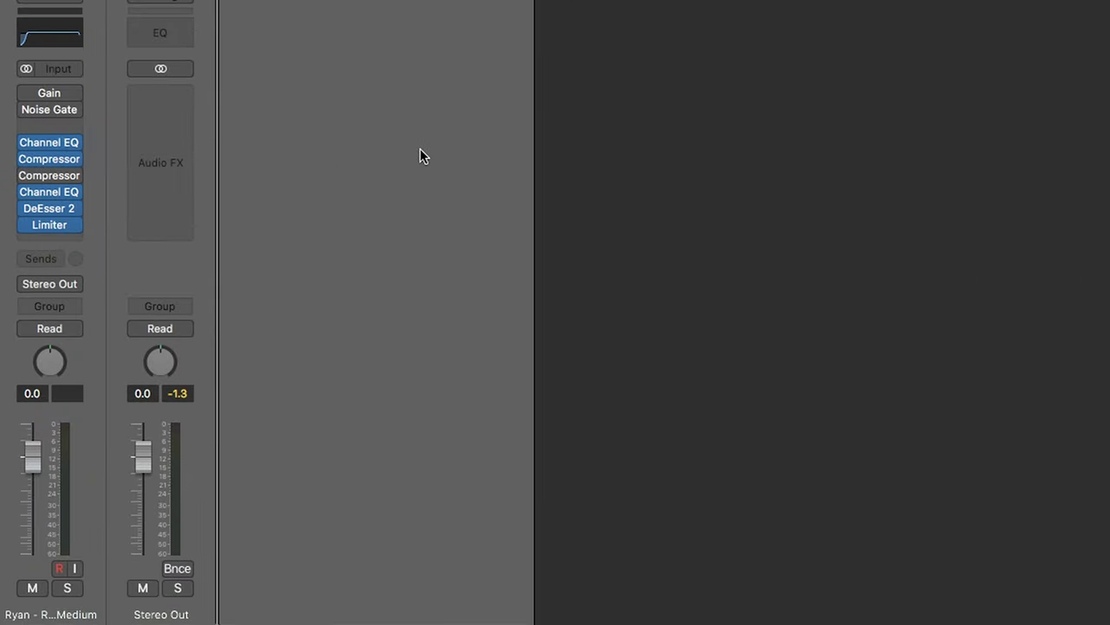
pyautogui.click(26, 161)
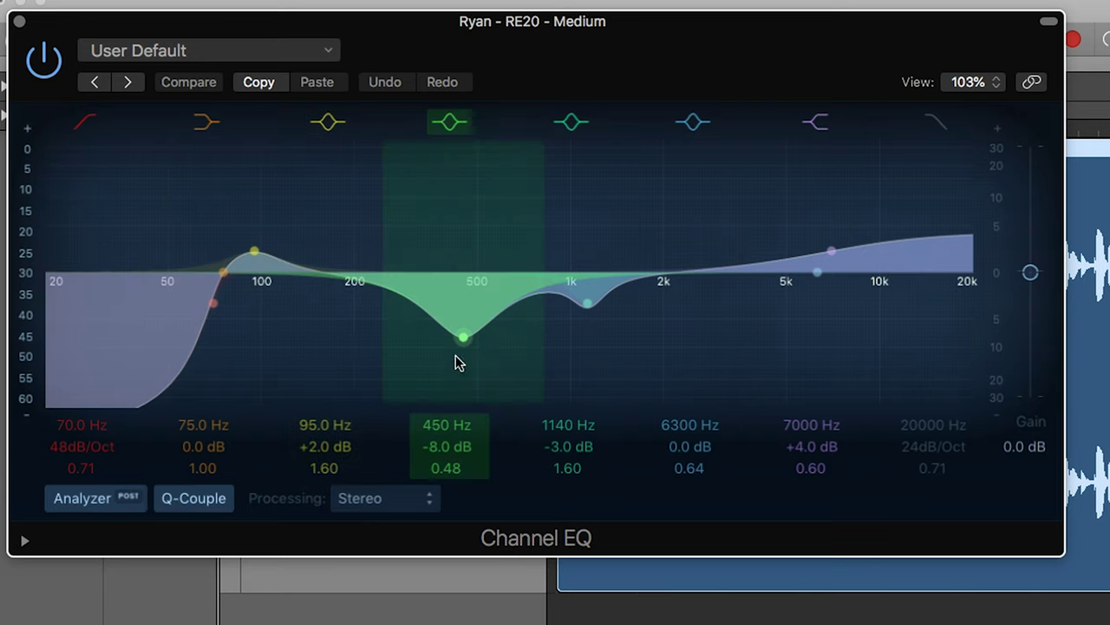
# - Try different gain amounts on the Channel EQ's 95 Hz and 7000 Hz bands
pyautogui.click(271, 263)
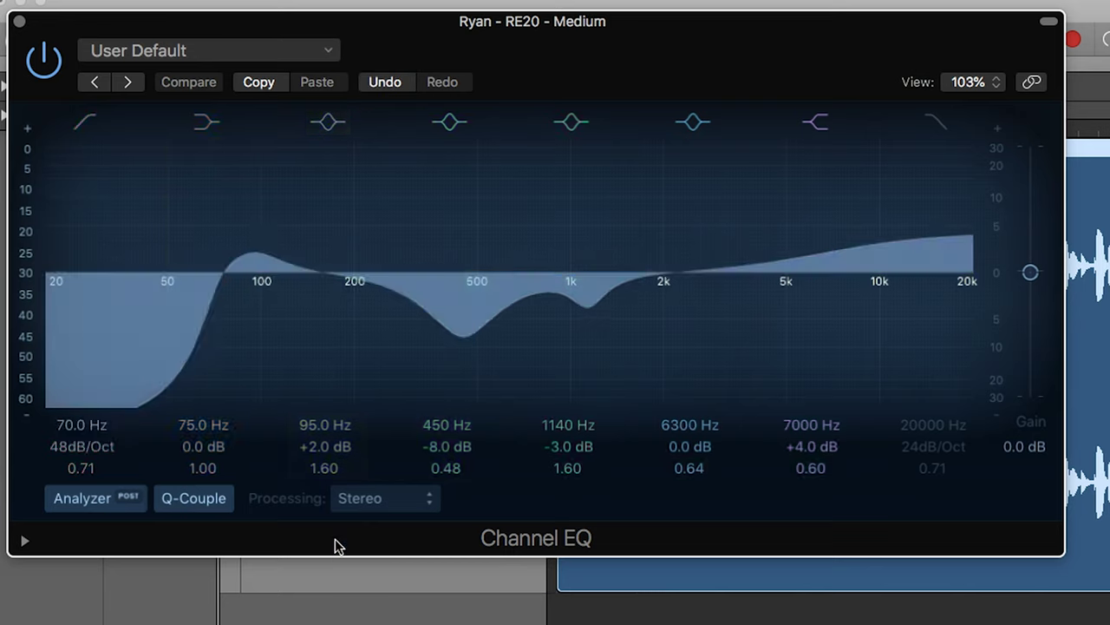
pyautogui.moveTo(313, 446); pyautogui.dragTo(313, 408)
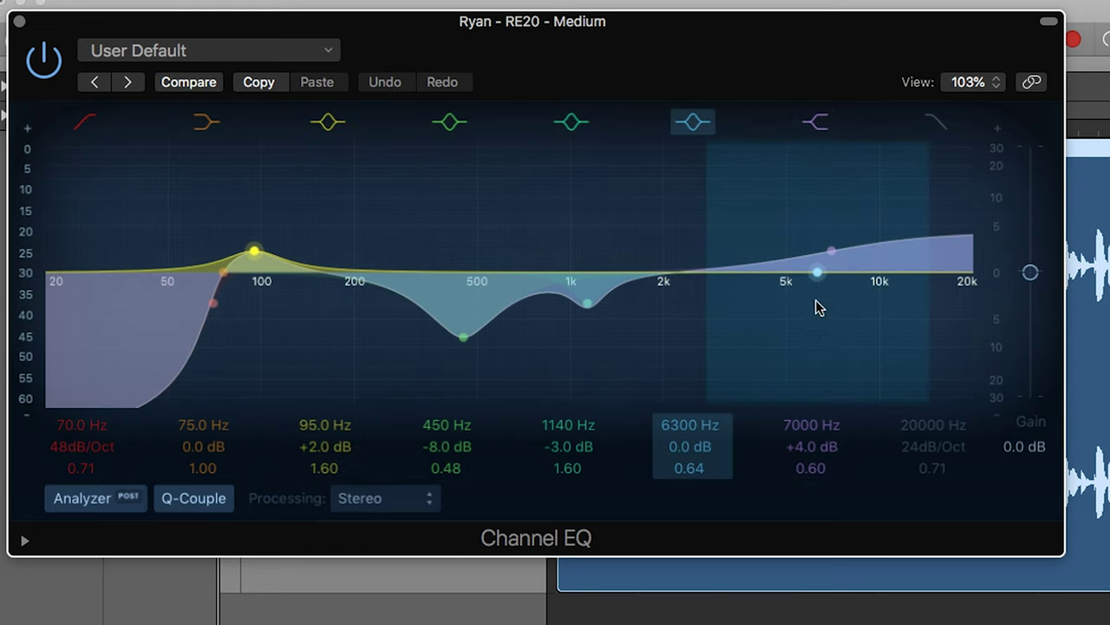
pyautogui.moveTo(830, 221); pyautogui.dragTo(830, 250)
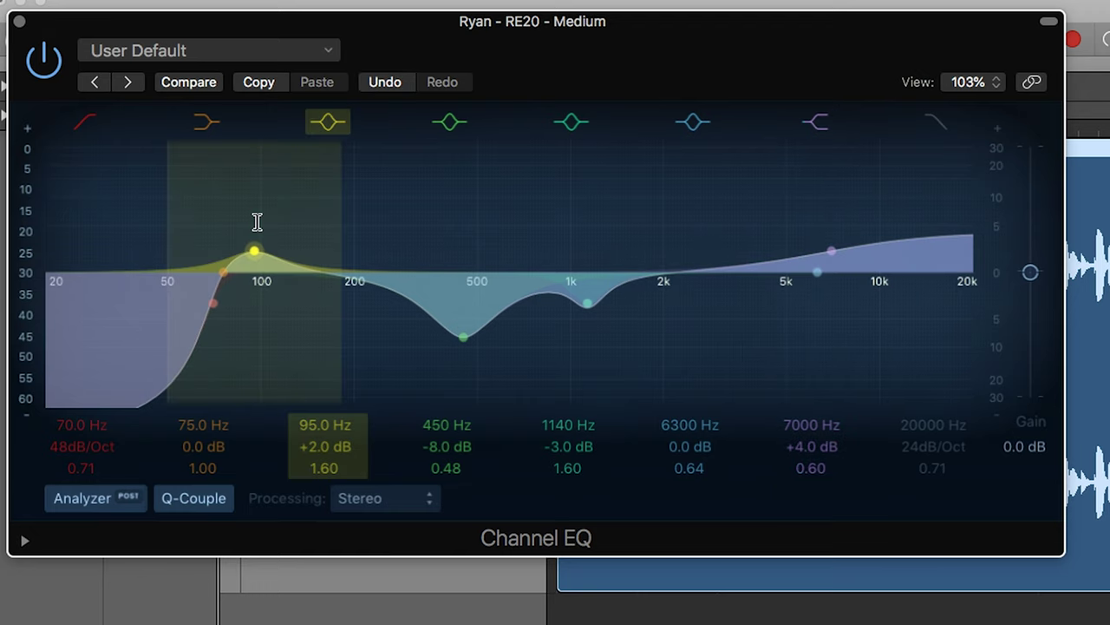
# - Boost the Channel EQ's low peak band to +7.5 dB at 94 Hz, and adjust the gain of the 450 Hz band
pyautogui.moveTo(257, 222)
pyautogui.mouseDown()
pyautogui.moveTo(257, 180)
pyautogui.moveTo(252, 229)
pyautogui.mouseUp()
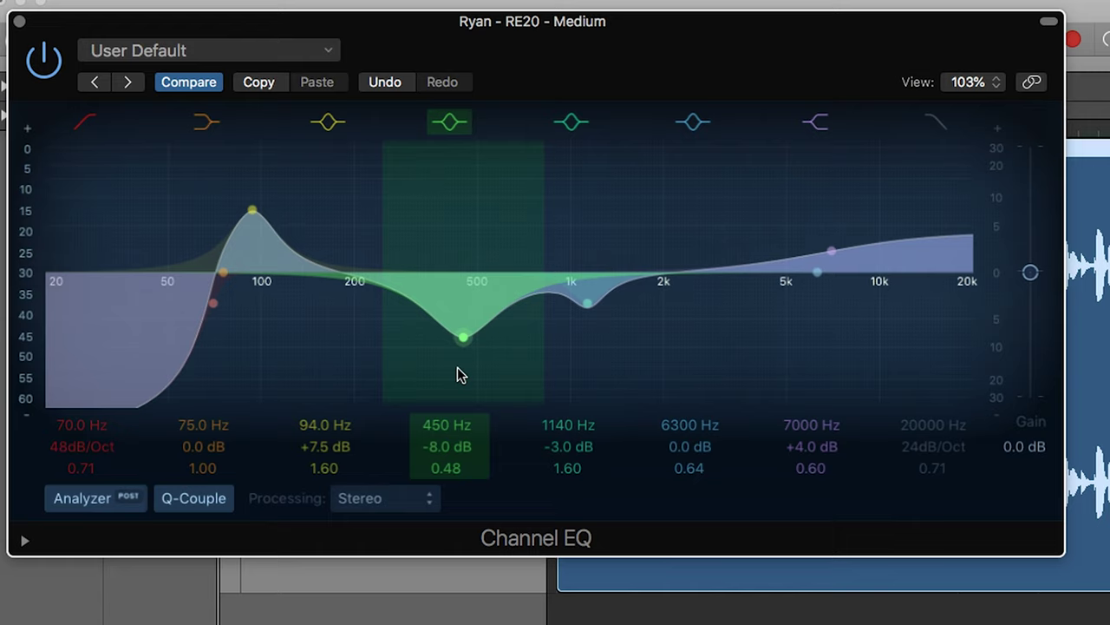
pyautogui.moveTo(458, 368); pyautogui.dragTo(459, 331)
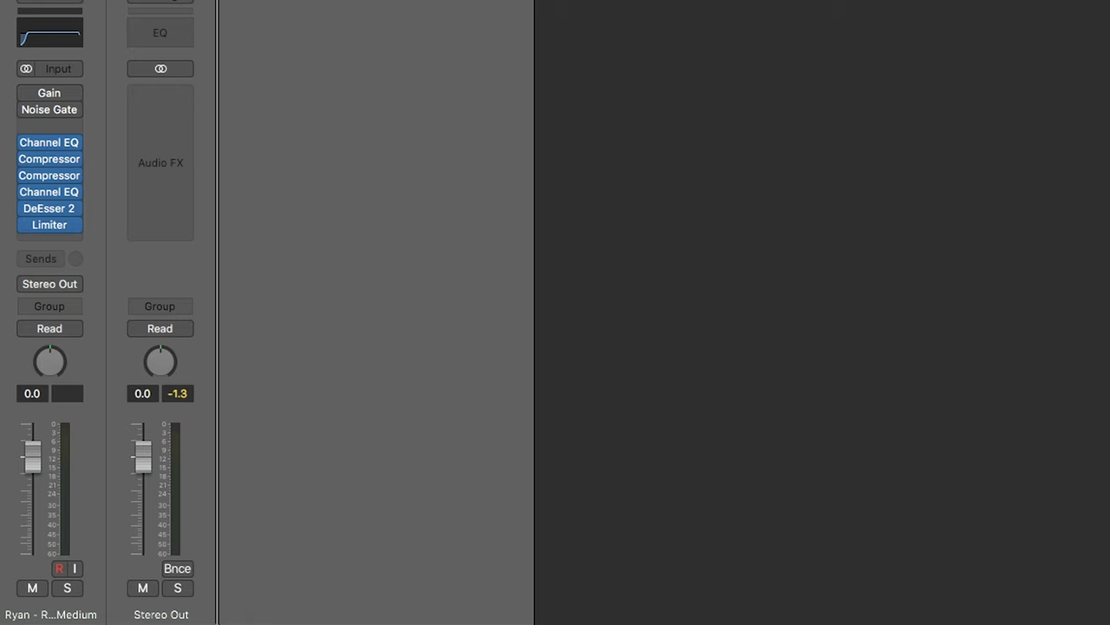
pyautogui.moveTo(25, 163)
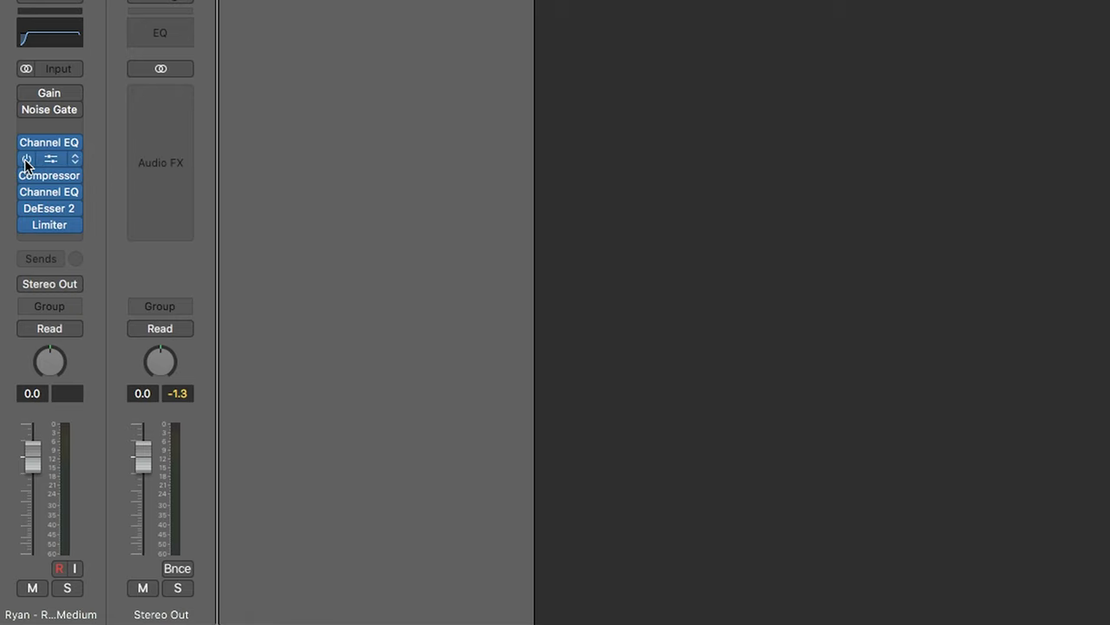